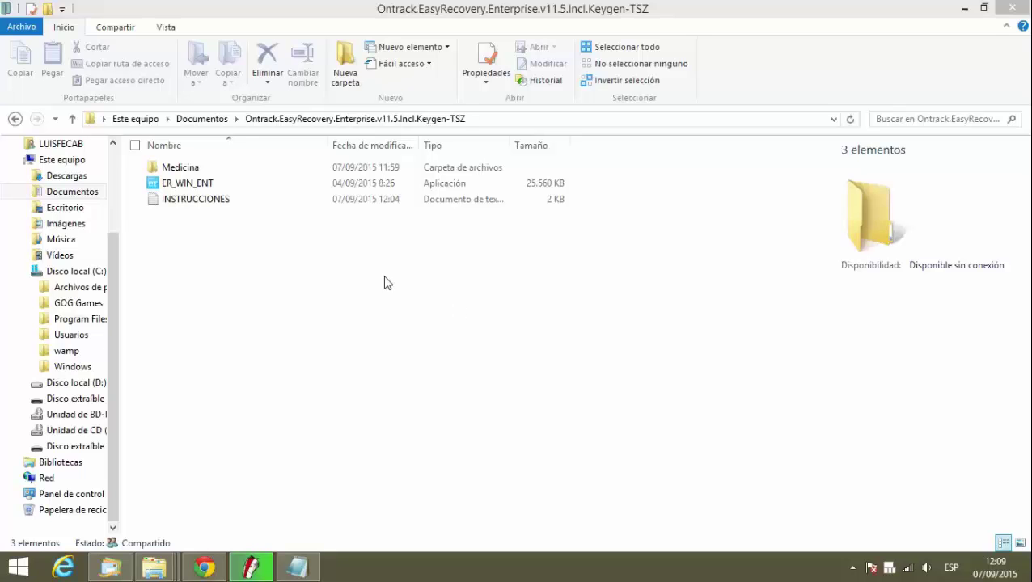
Launch the ER_WIN_ENT installer from File Explorer, reaching the Español language prompt
{"action": "left_click", "coordinate": [198, 186]}
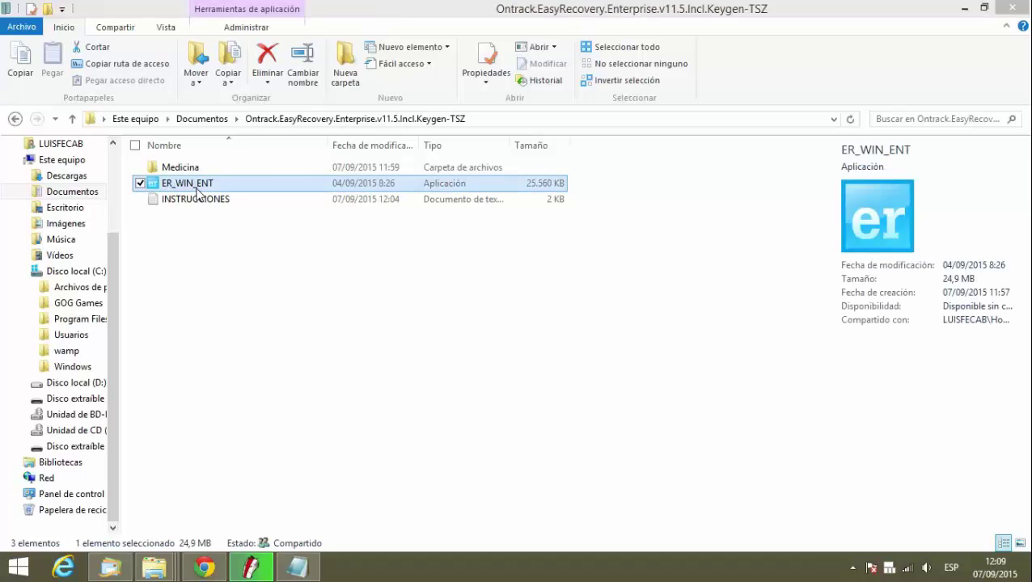
{"action": "double_click", "coordinate": [195, 188]}
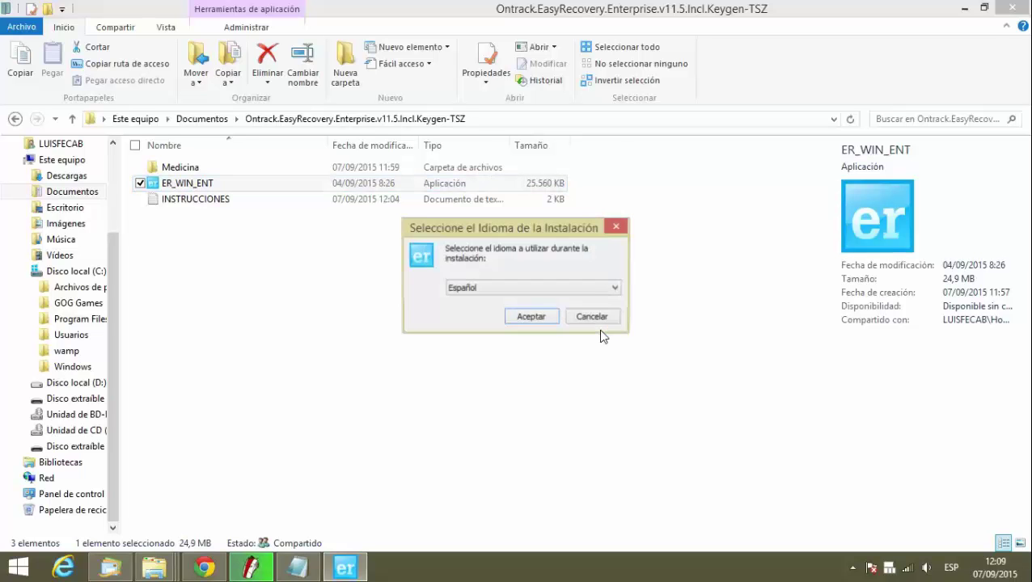
Confirm Español, accept the license agreement and keep the default destination and Start Menu folders
{"action": "left_click", "coordinate": [531, 316]}
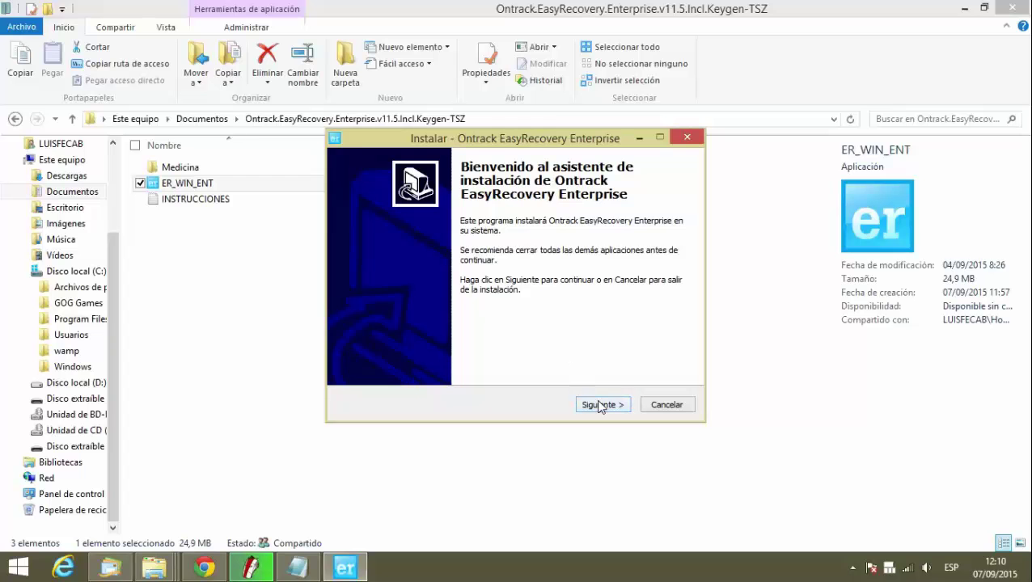
{"action": "left_click", "coordinate": [601, 406]}
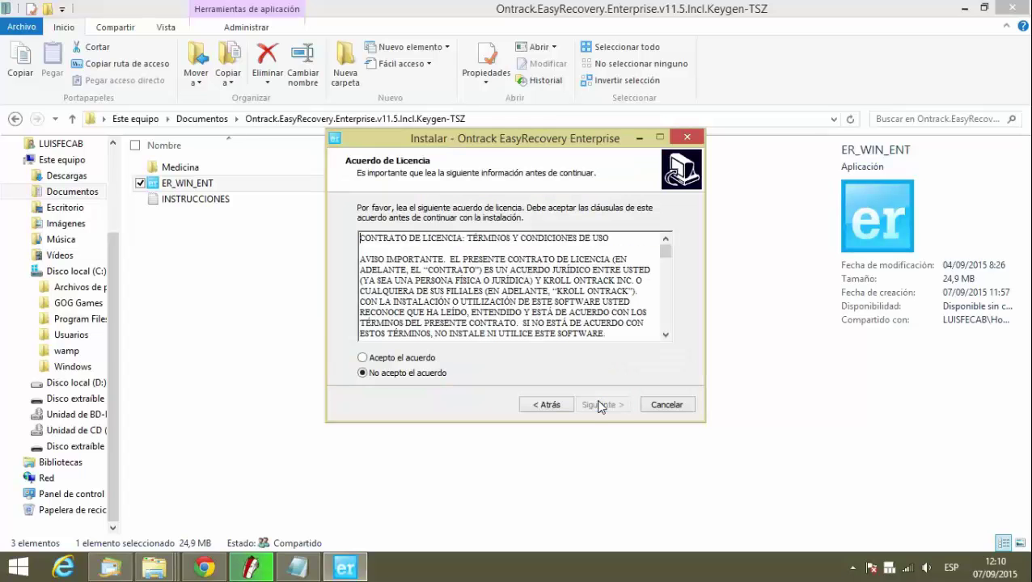
{"action": "left_click", "coordinate": [419, 361]}
{"action": "left_click", "coordinate": [602, 405]}
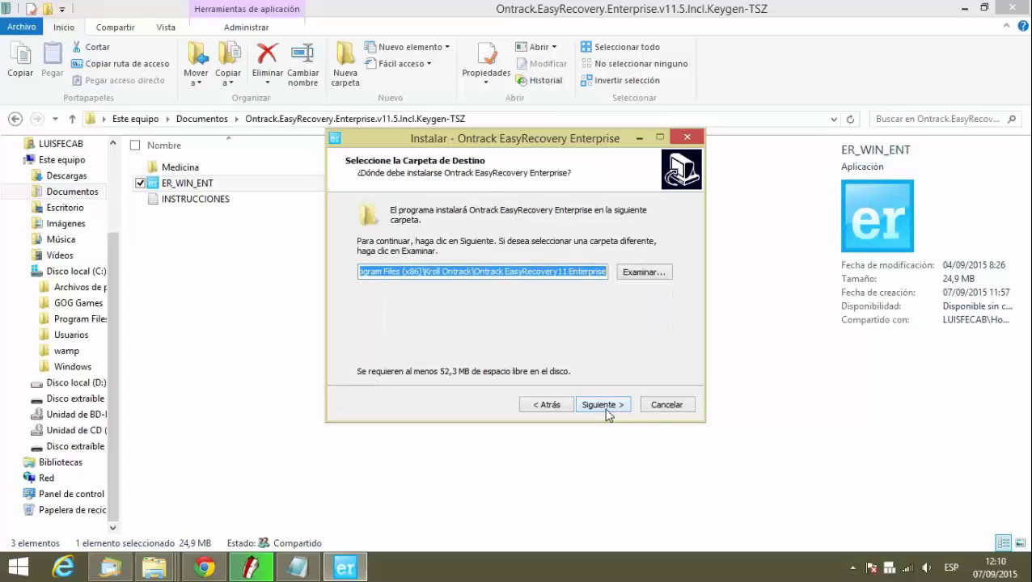
{"action": "left_click", "coordinate": [603, 404]}
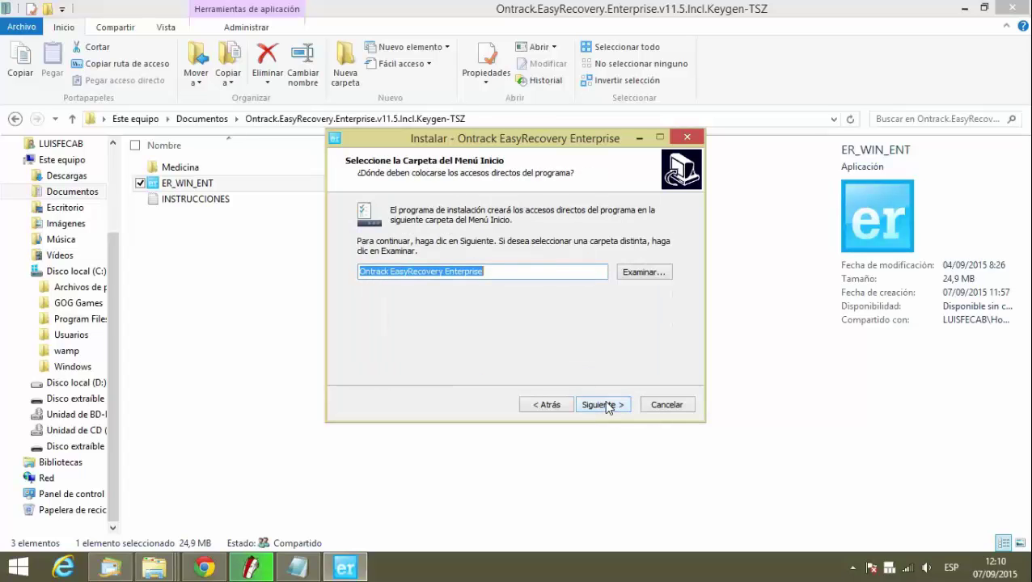
{"action": "left_click", "coordinate": [602, 404]}
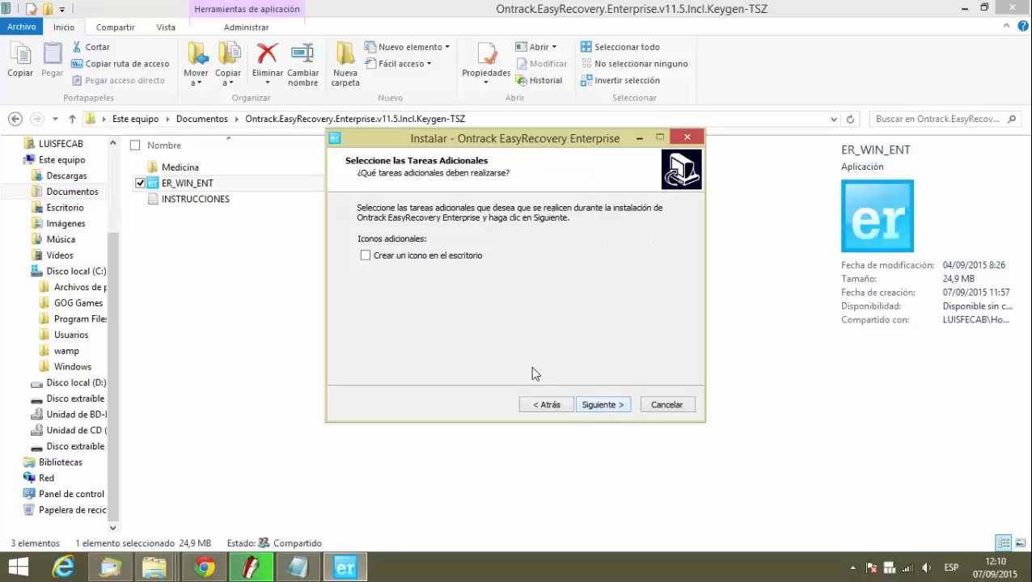
Add a desktop icon, install the program and finish setup with launch enabled
{"action": "left_click", "coordinate": [365, 255]}
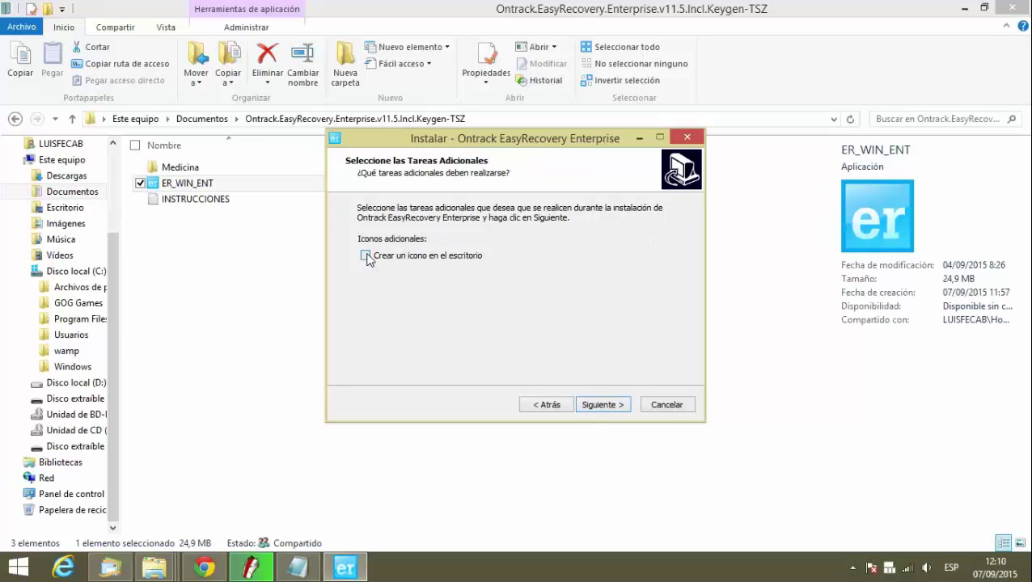
{"action": "left_click", "coordinate": [592, 411]}
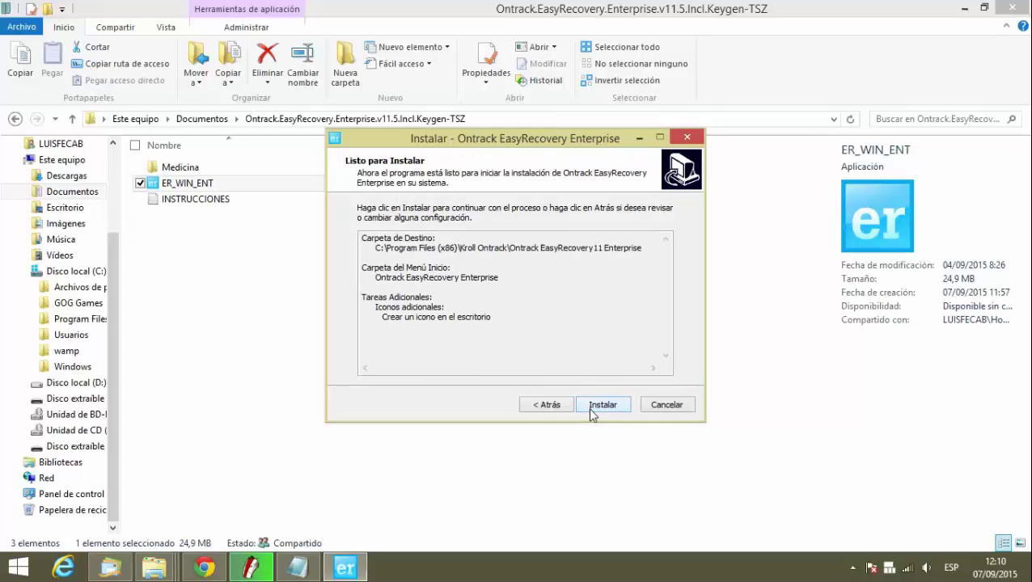
{"action": "left_click", "coordinate": [601, 404]}
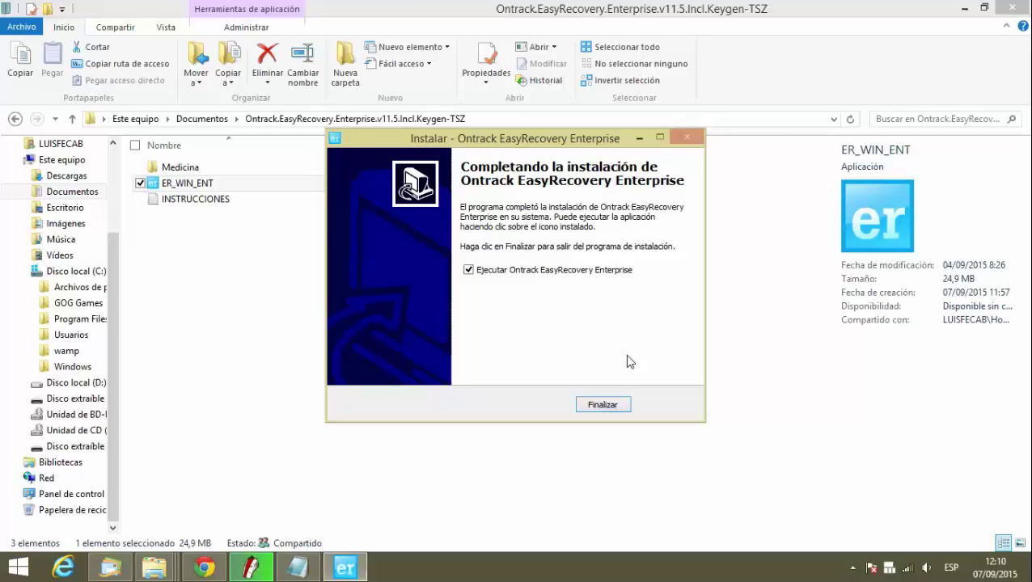
{"action": "left_click", "coordinate": [603, 405]}
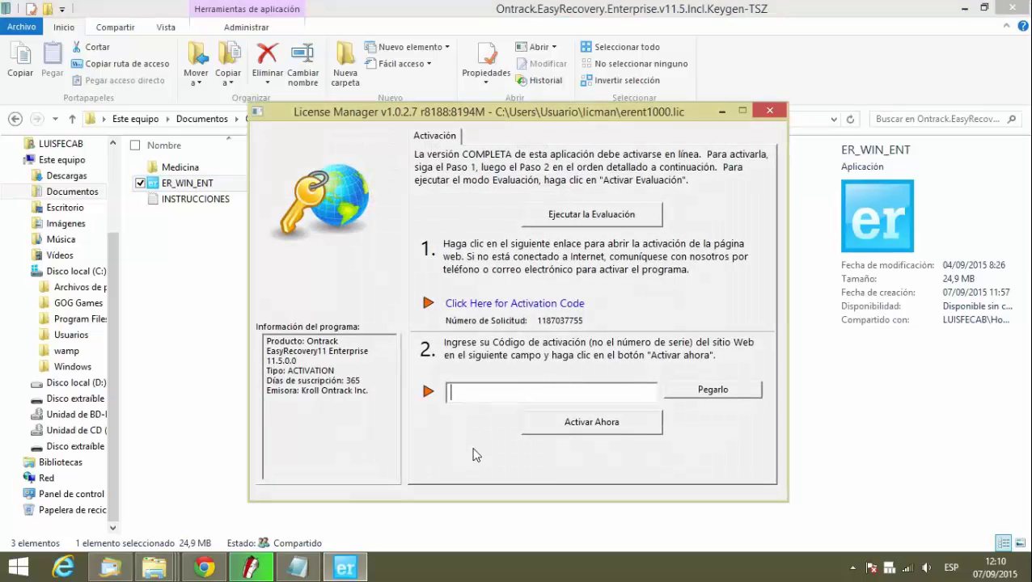
{"action": "mouse_move", "coordinate": [345, 567]}
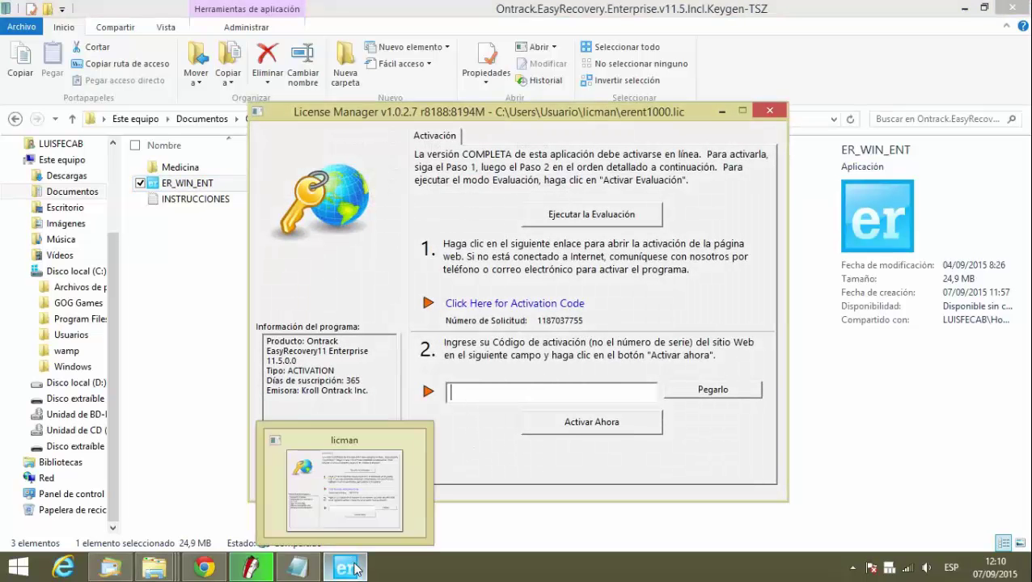
Minimize the License Manager activation window
{"action": "left_click", "coordinate": [348, 567]}
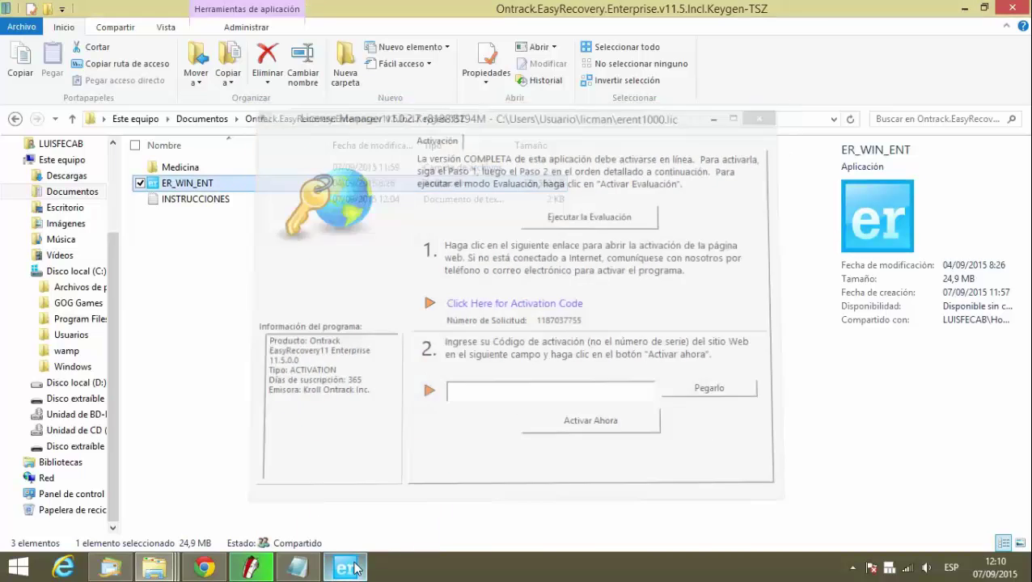
{"action": "mouse_move", "coordinate": [298, 566]}
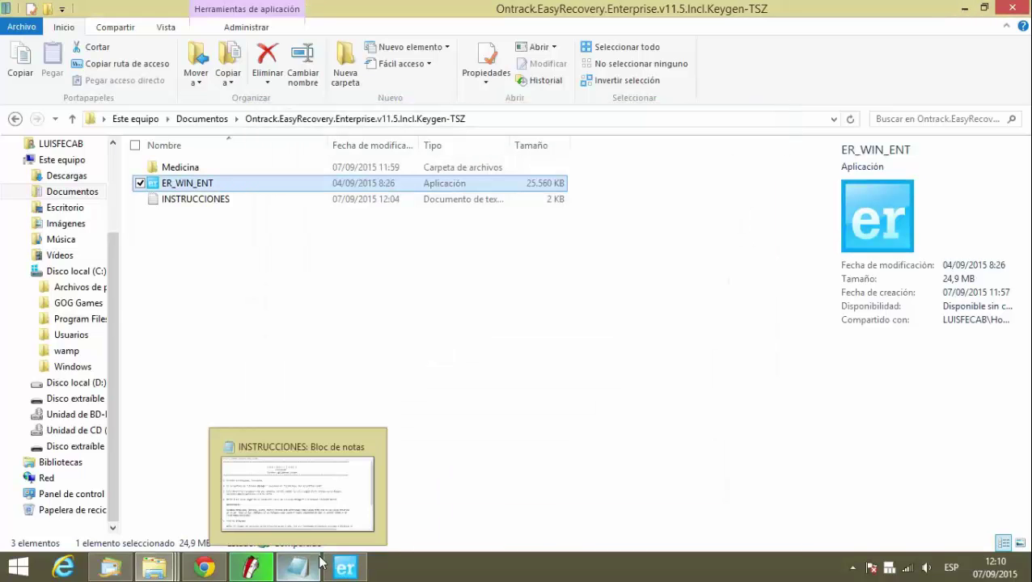
Move the INSTRUCCIONES Notepad window to the top-left, then restore License Manager
{"action": "left_click", "coordinate": [314, 562]}
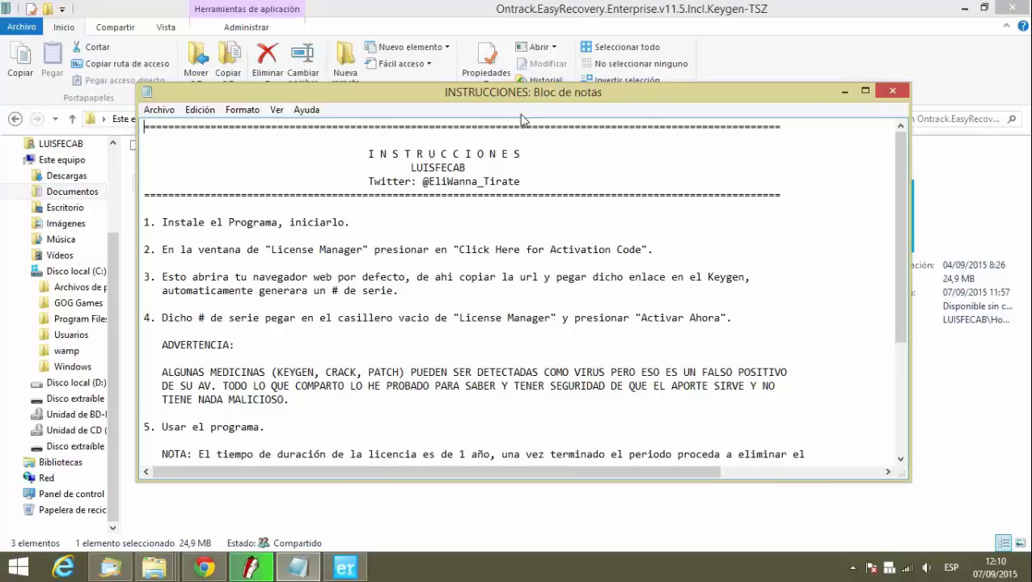
{"action": "mouse_move", "coordinate": [527, 95]}
{"action": "left_mouse_down"}
{"action": "mouse_move", "coordinate": [376, 9]}
{"action": "mouse_move", "coordinate": [412, 27]}
{"action": "left_mouse_up"}
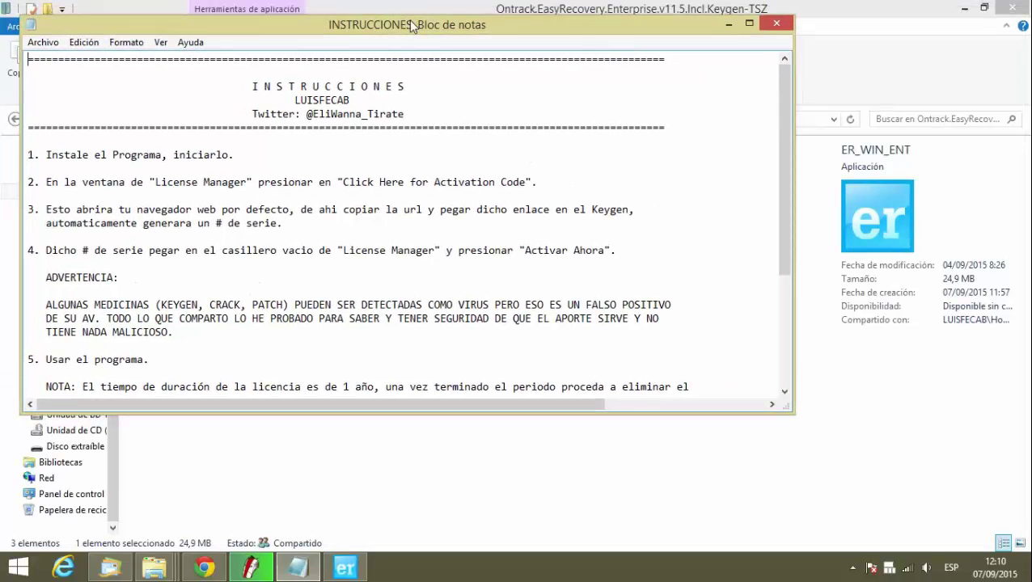
{"action": "left_click_drag", "start_coordinate": [412, 26], "coordinate": [410, 26]}
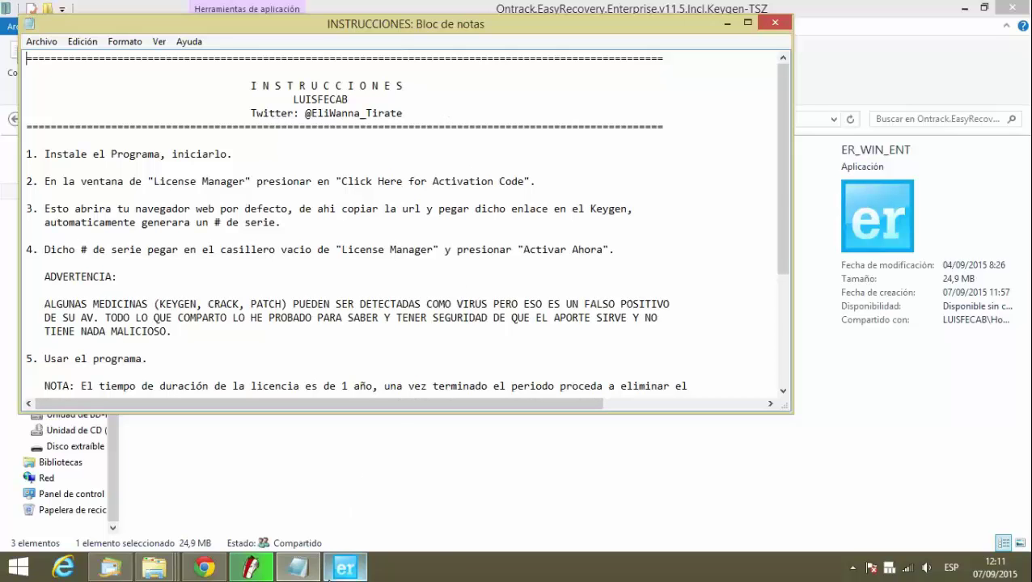
{"action": "left_click", "coordinate": [343, 569]}
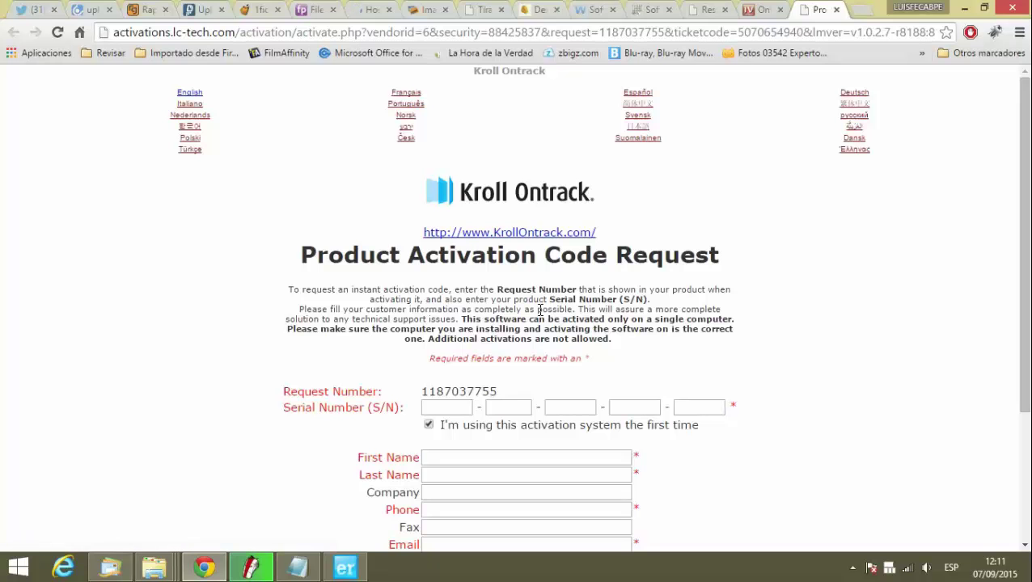
Copy the Kroll Ontrack activation page address and bring INSTRUCCIONES to the front
{"action": "left_click", "coordinate": [525, 36]}
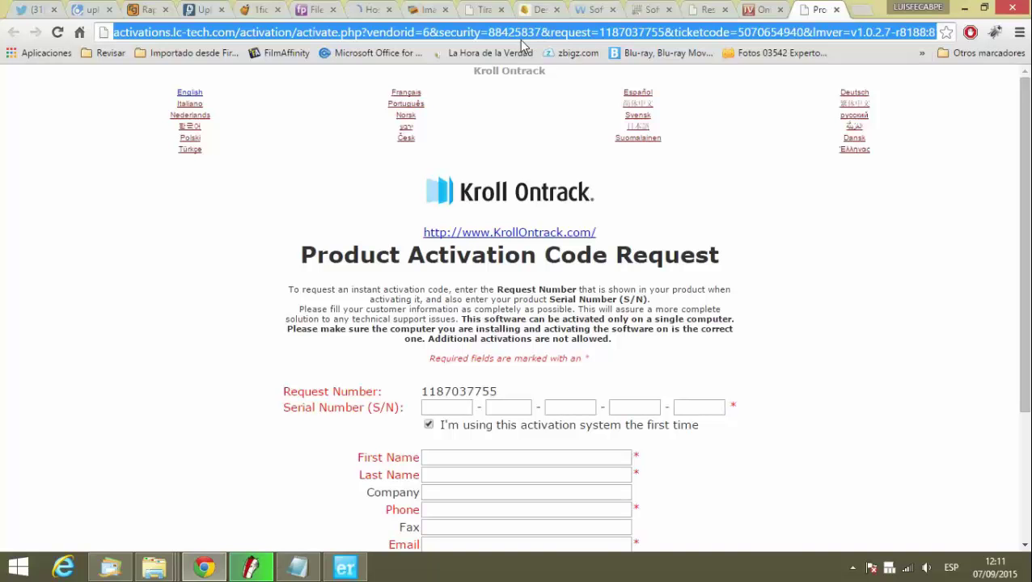
{"action": "right_click", "coordinate": [522, 41]}
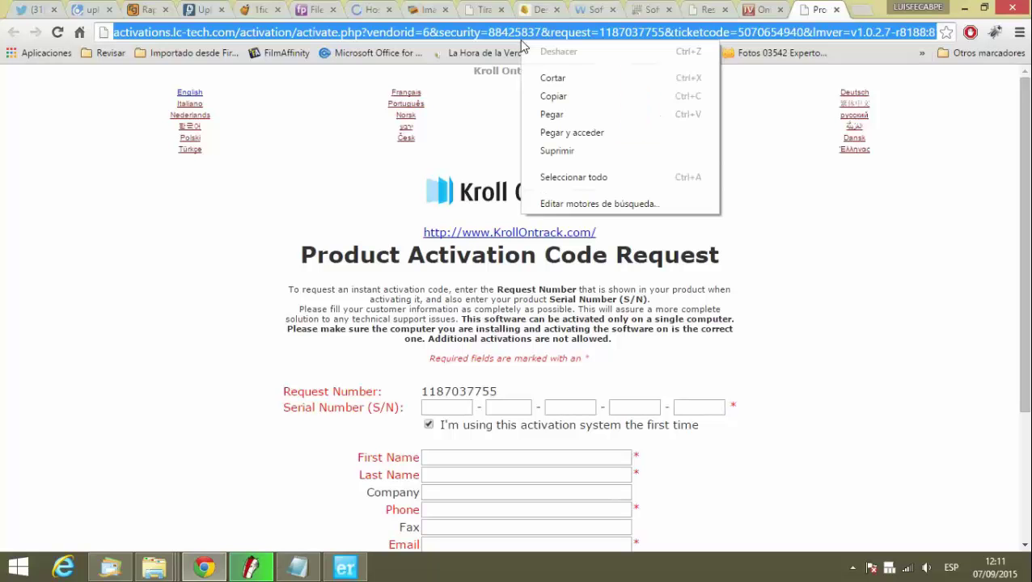
{"action": "left_click", "coordinate": [553, 96]}
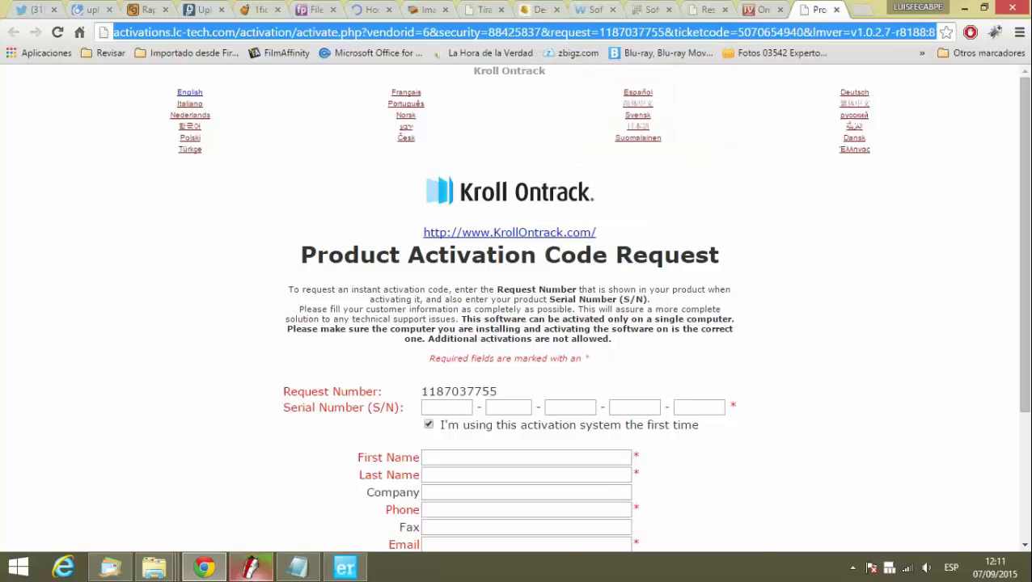
{"action": "left_click", "coordinate": [297, 566]}
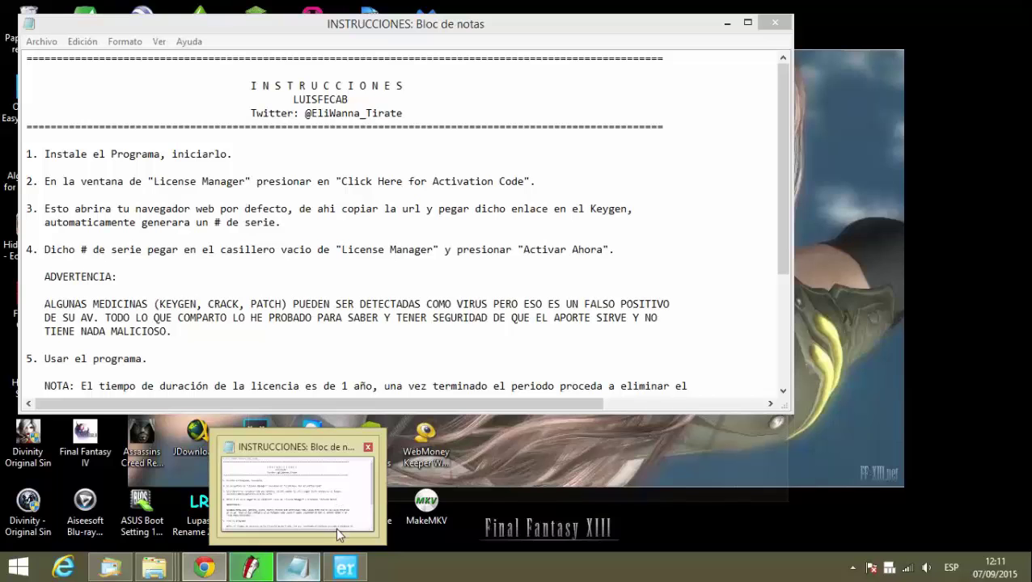
Return to the ER_WIN_ENT folder and launch Keygen from the Medicina folder
{"action": "left_click", "coordinate": [297, 566]}
{"action": "left_click", "coordinate": [361, 495]}
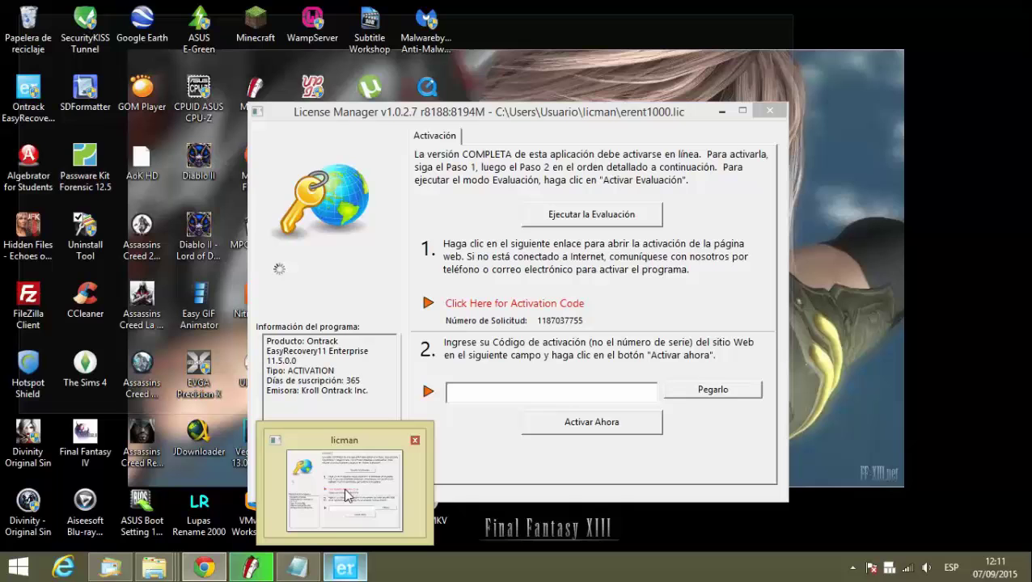
{"action": "left_click", "coordinate": [204, 567]}
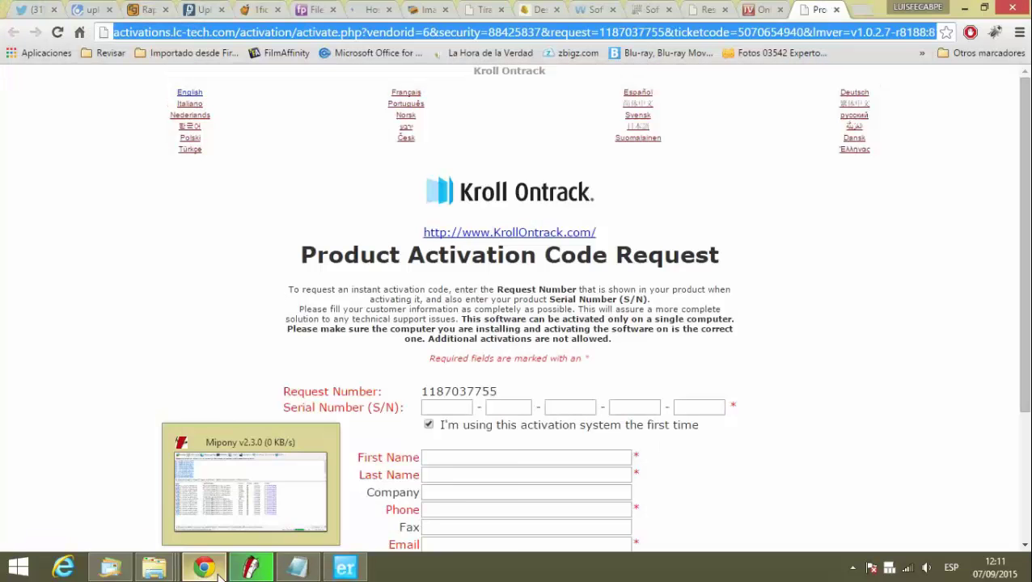
{"action": "left_click", "coordinate": [155, 567]}
{"action": "left_click", "coordinate": [427, 485]}
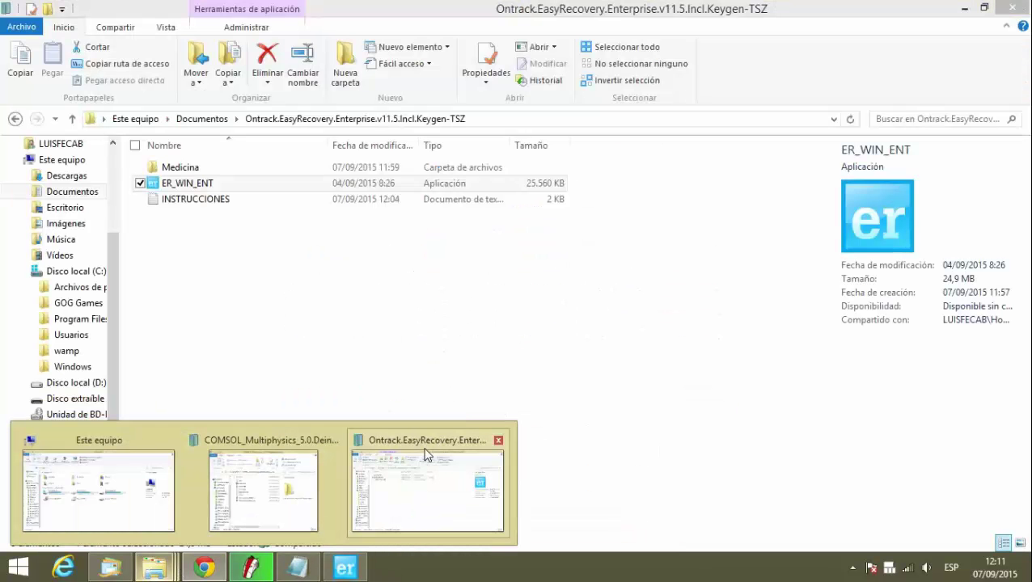
{"action": "left_click", "coordinate": [427, 485]}
{"action": "left_click", "coordinate": [186, 183]}
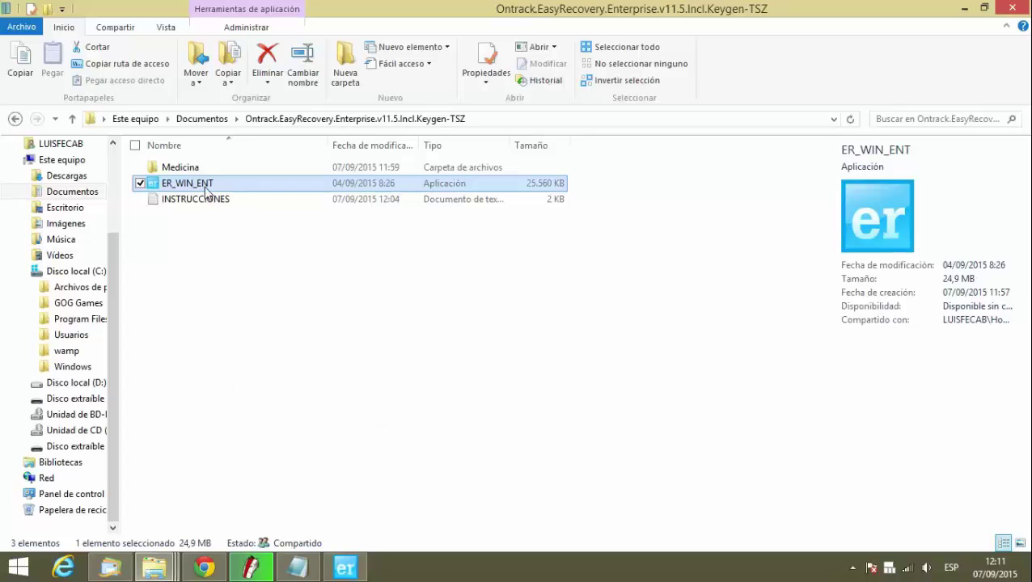
{"action": "double_click", "coordinate": [179, 167]}
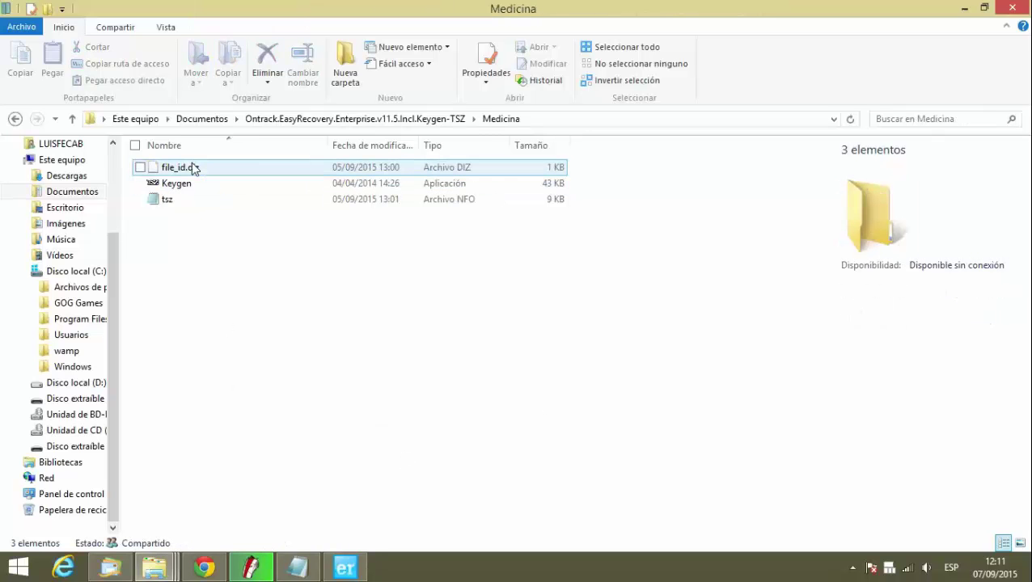
{"action": "double_click", "coordinate": [194, 184]}
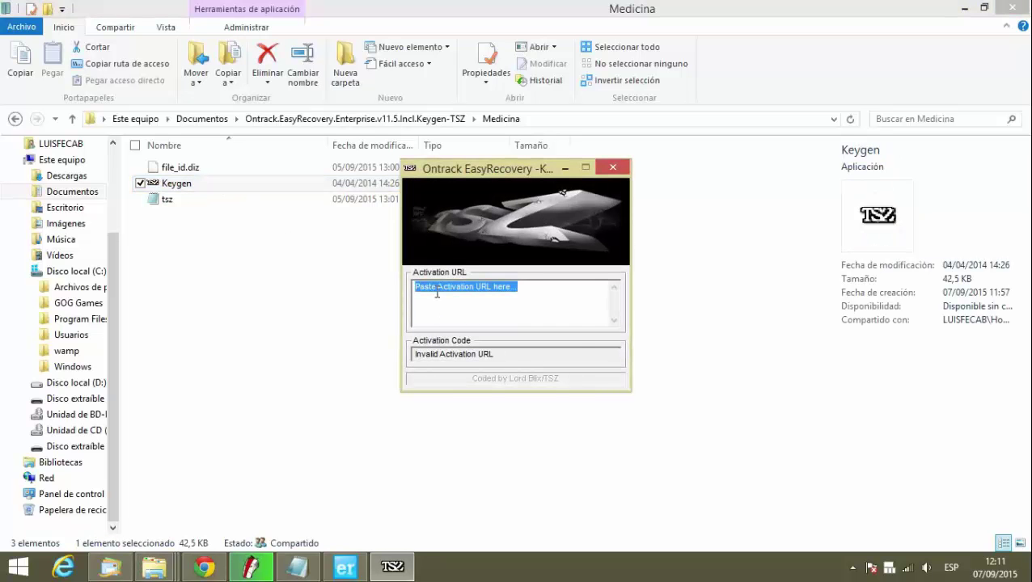
Paste the activation URL into Keygen and select the generated activation code
{"action": "right_click", "coordinate": [427, 287]}
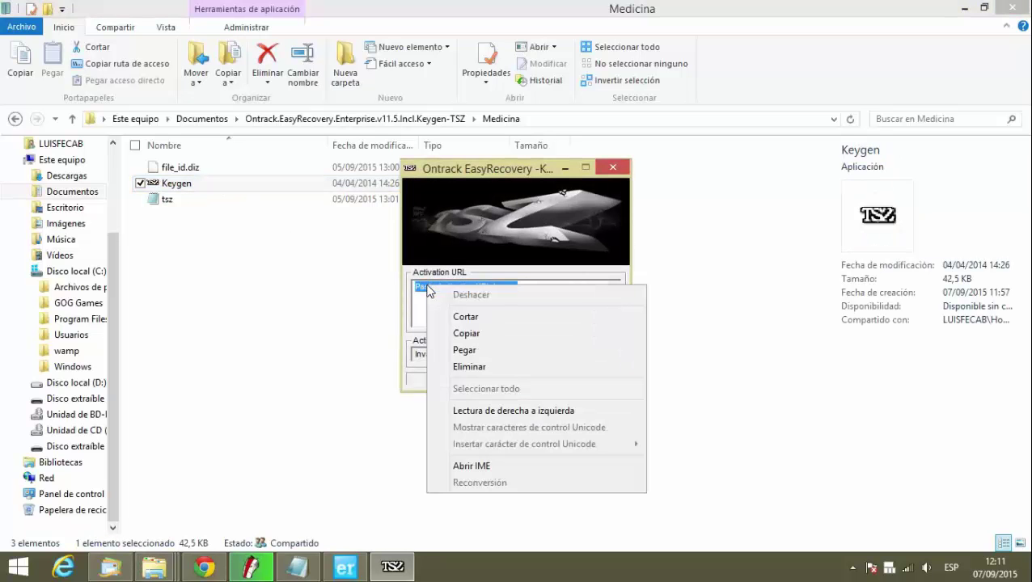
{"action": "left_click", "coordinate": [464, 349]}
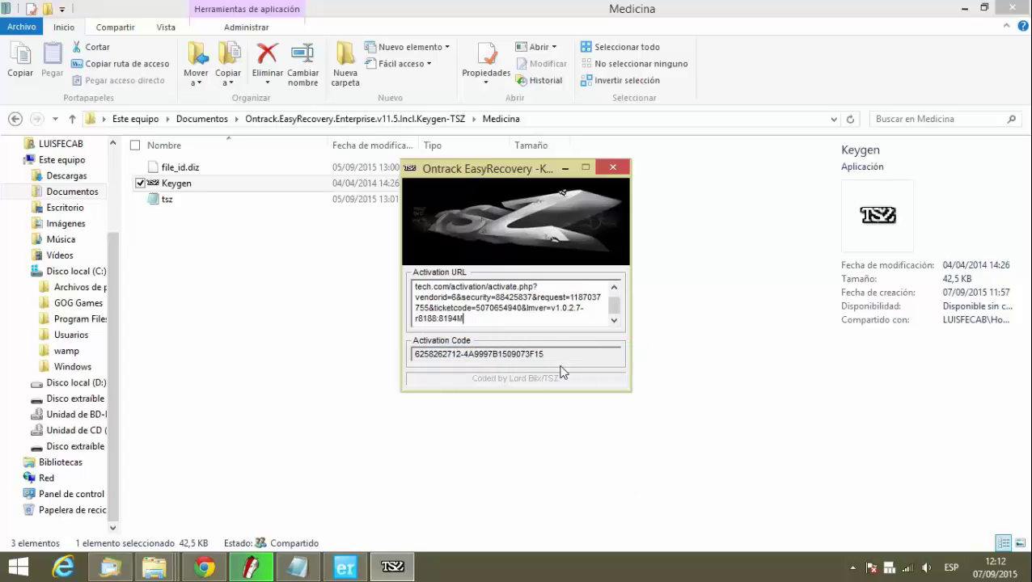
{"action": "left_click_drag", "start_coordinate": [566, 356], "coordinate": [414, 355]}
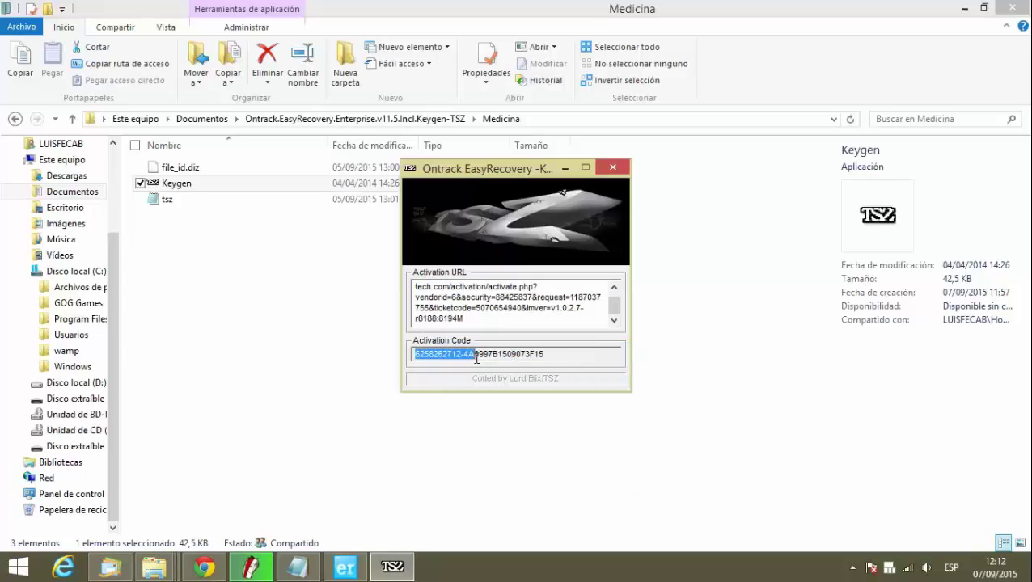
{"action": "right_click", "coordinate": [540, 353]}
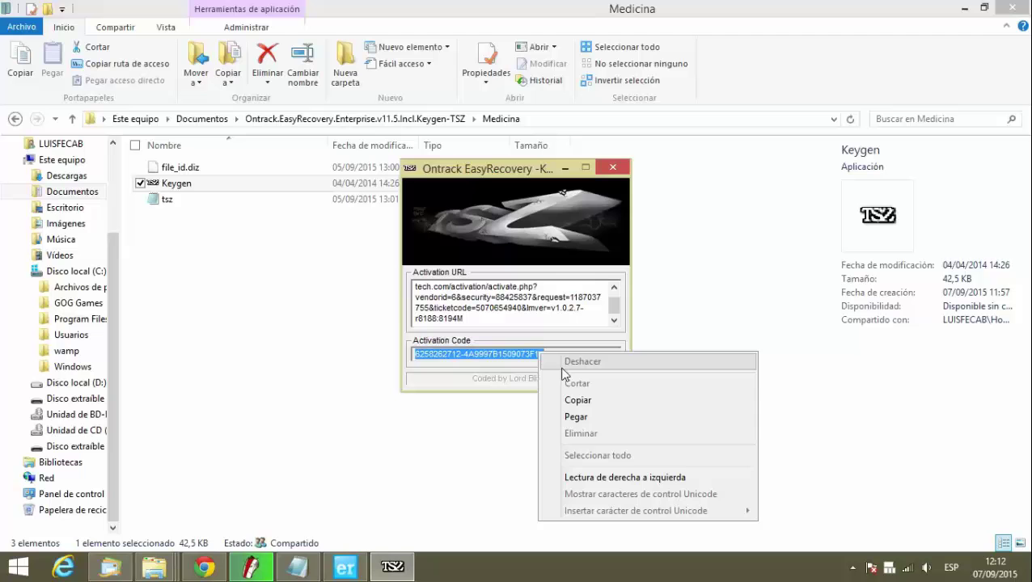
{"action": "left_click", "coordinate": [576, 400]}
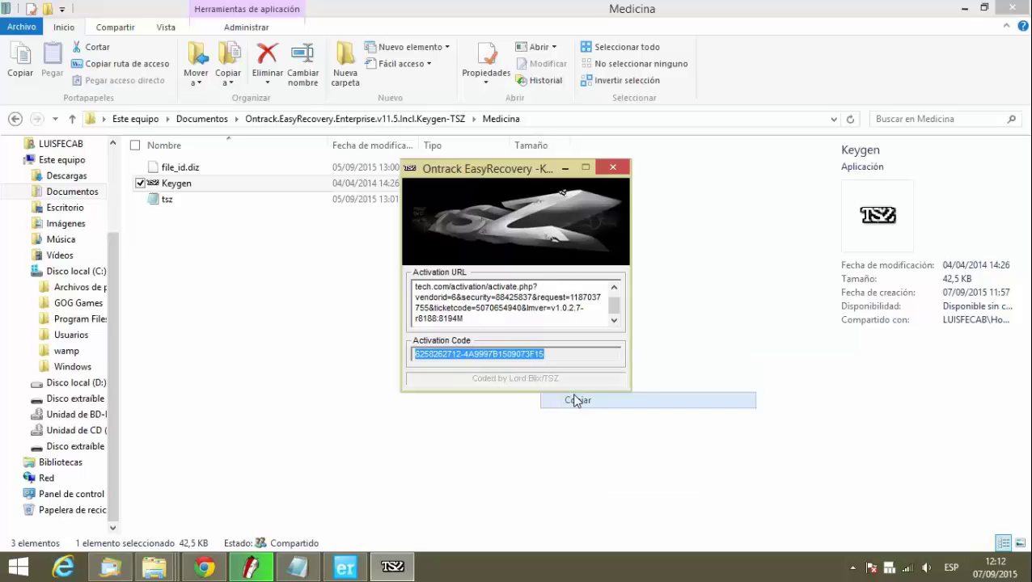
{"action": "left_click", "coordinate": [345, 566]}
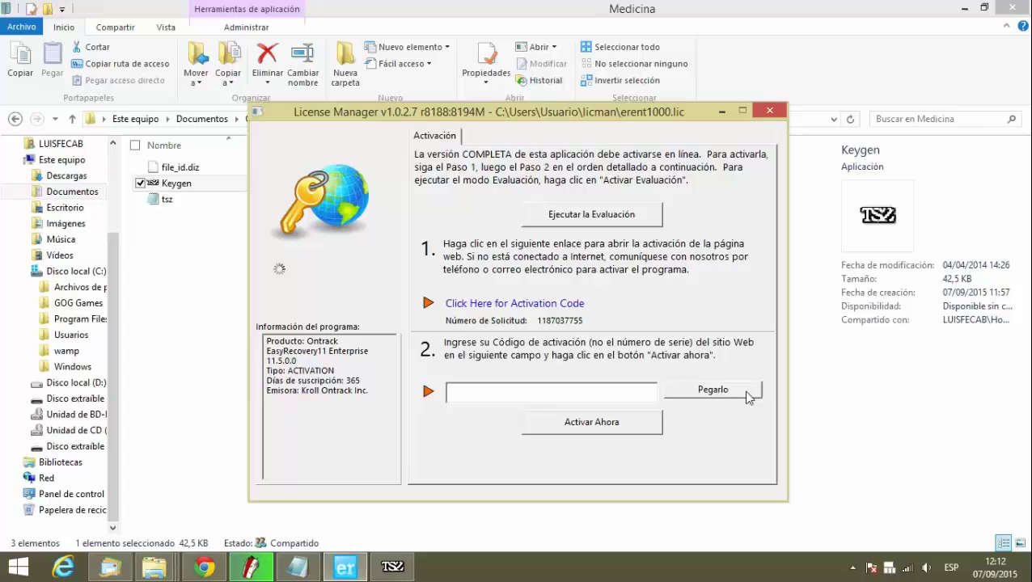
{"action": "left_click", "coordinate": [712, 389]}
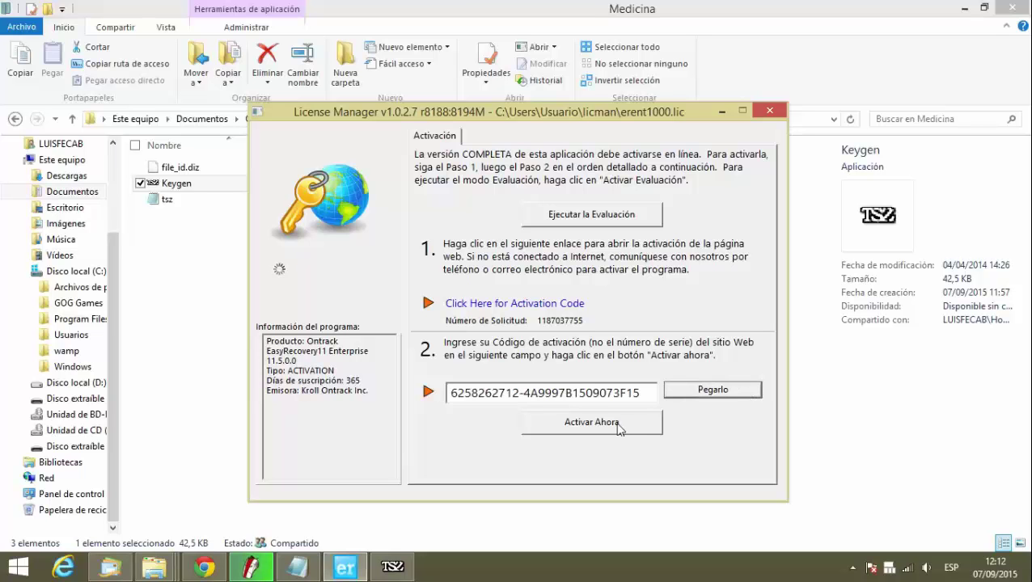
{"action": "left_click", "coordinate": [591, 422]}
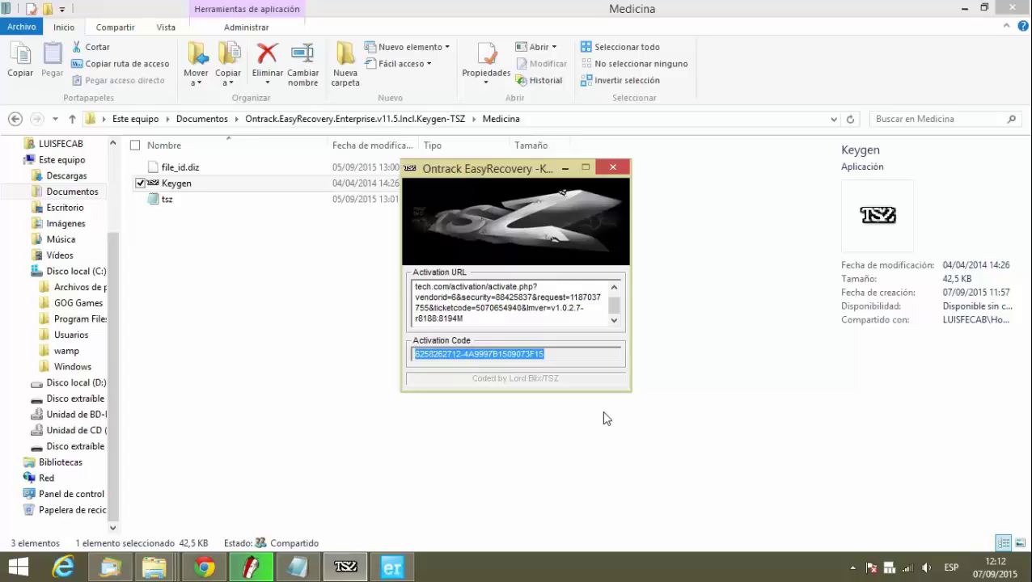
{"action": "left_click", "coordinate": [404, 566]}
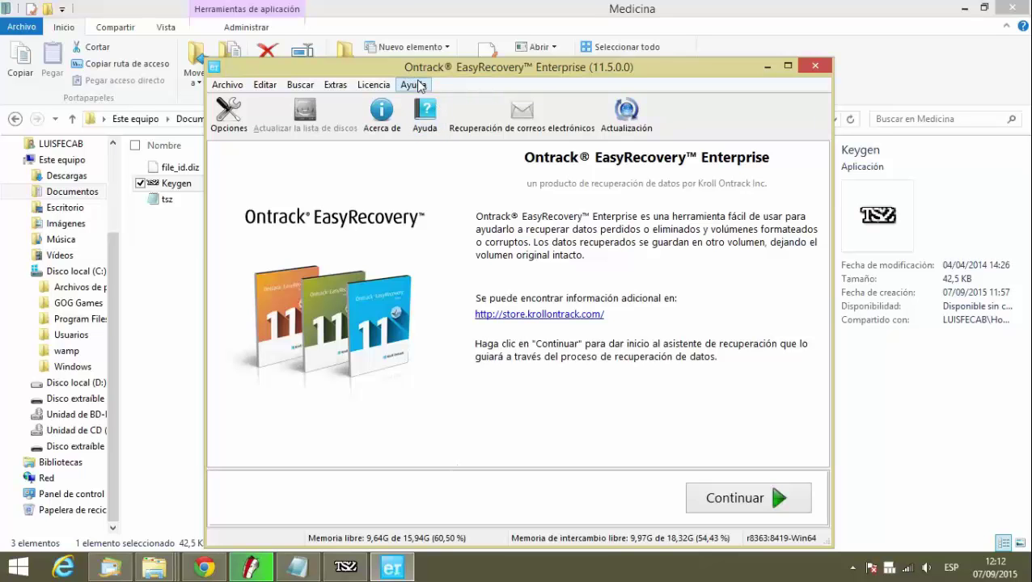
{"action": "left_click", "coordinate": [420, 86]}
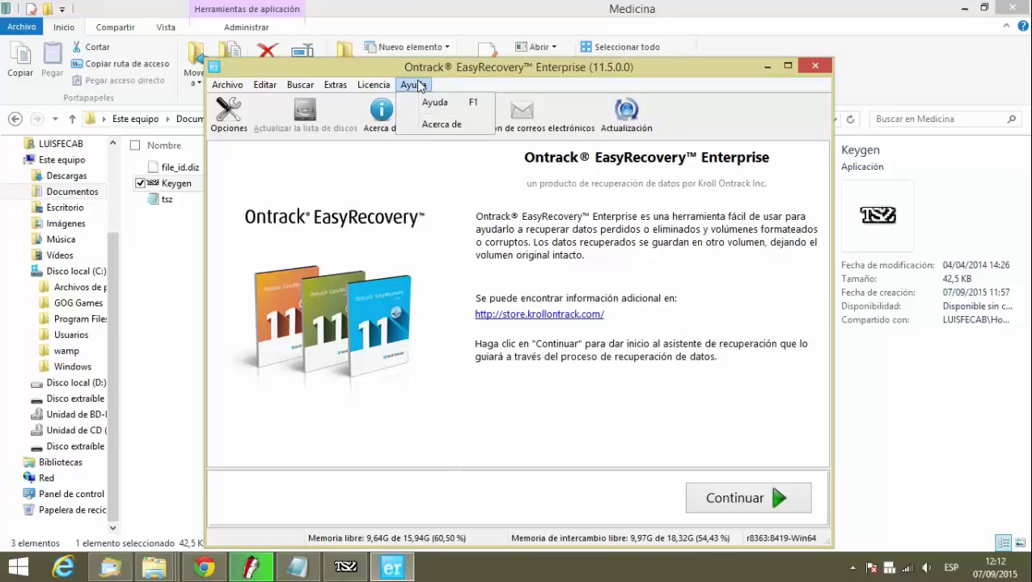
{"action": "left_click", "coordinate": [433, 127]}
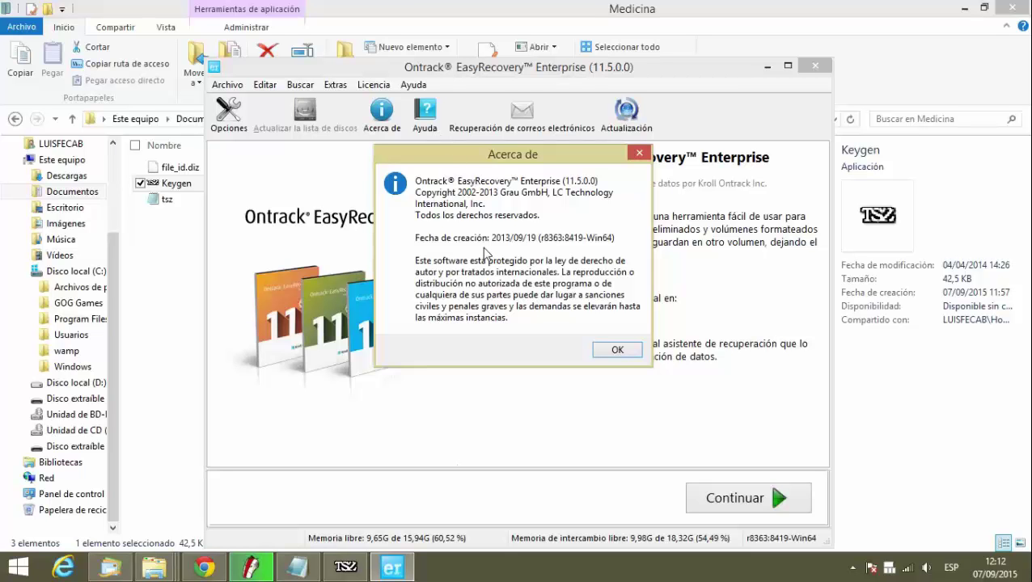
{"action": "left_click", "coordinate": [608, 353]}
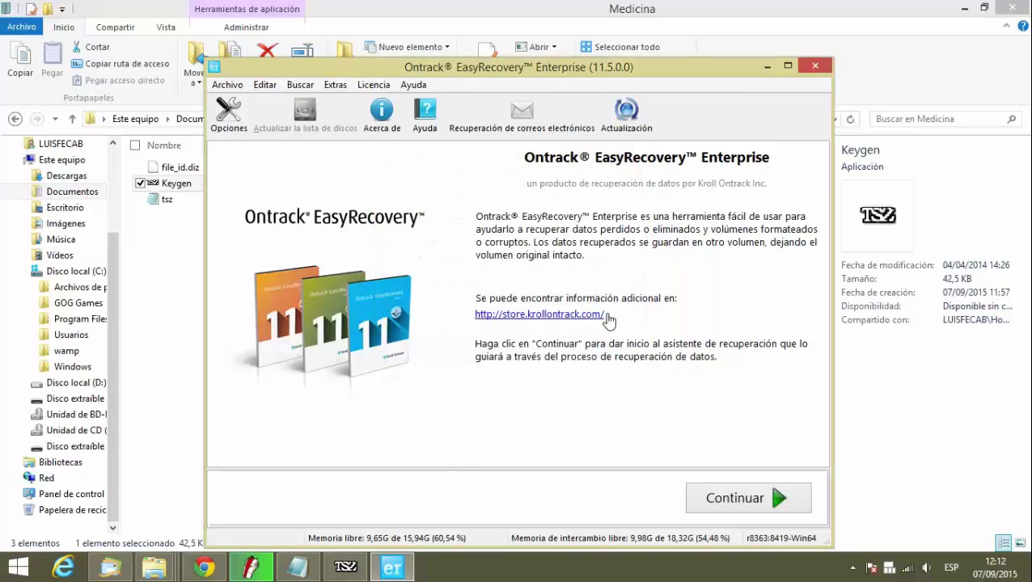